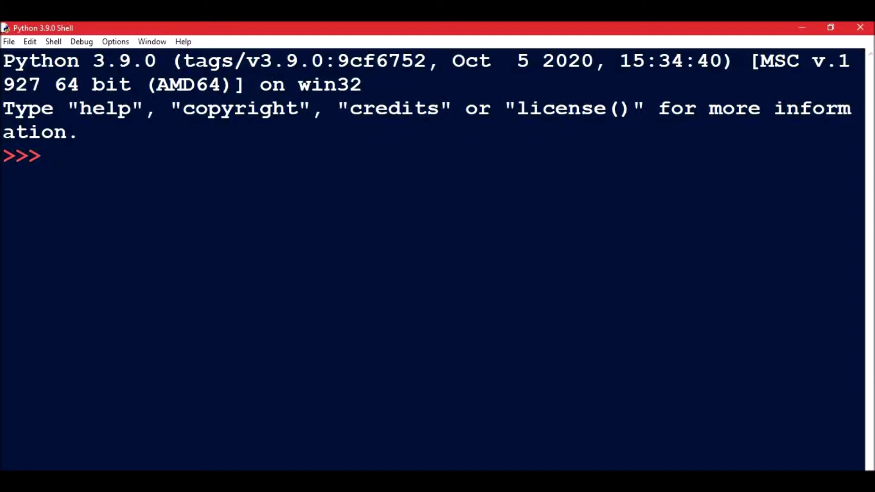
type("l=")
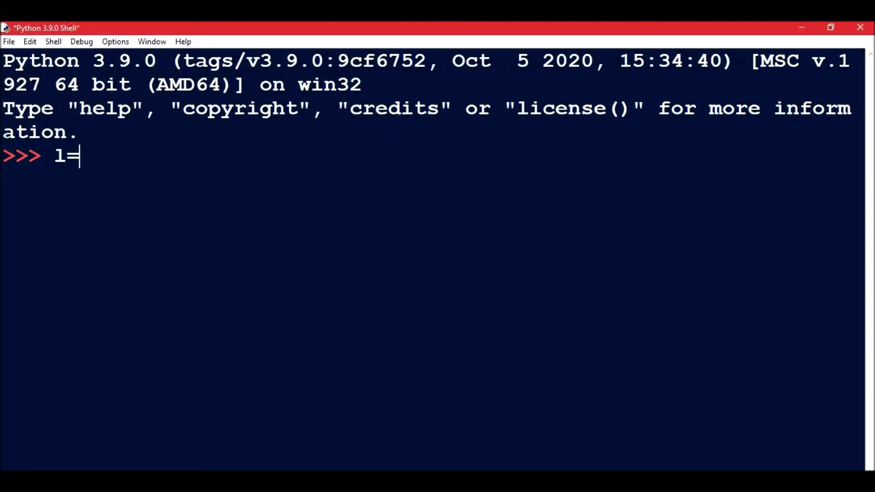
type("[]")
Step: Create and print an empty list l, then set l to [1, 2, 3] and print it
key("Return")
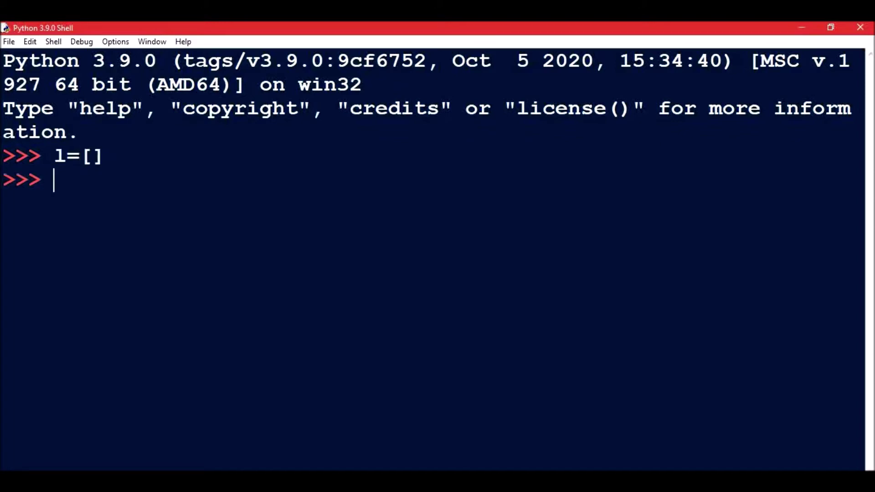
type("pr")
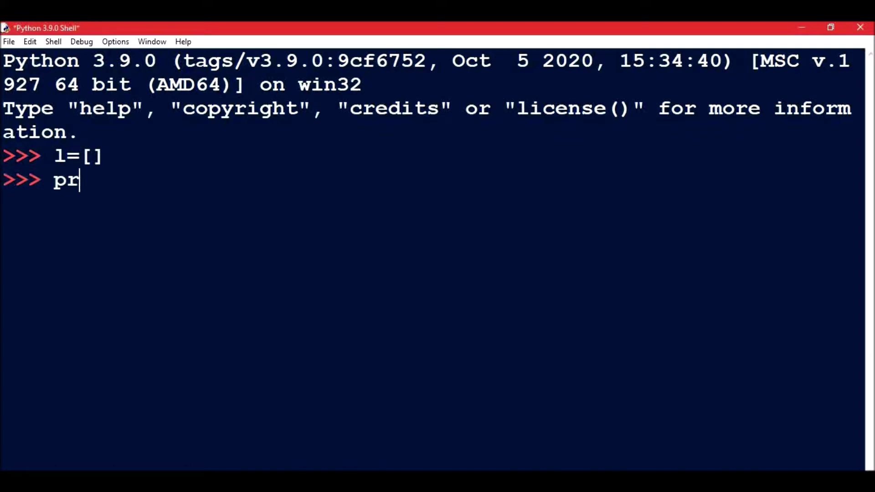
type("int (")
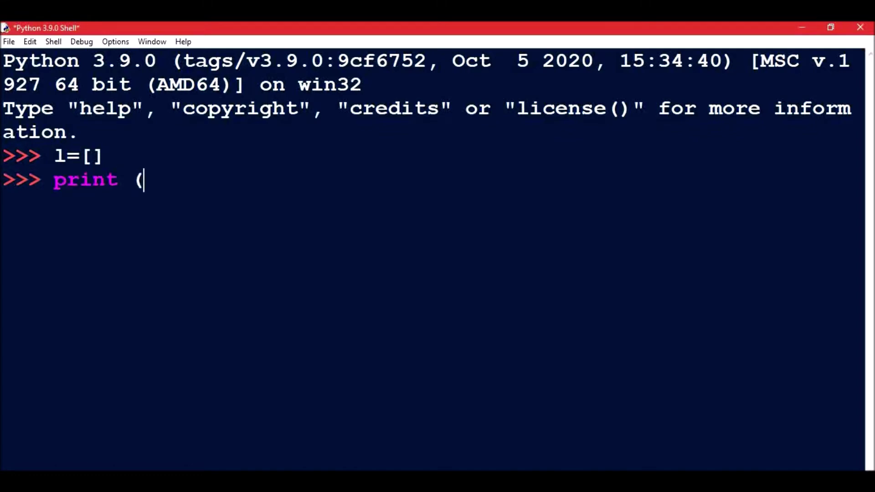
type("l)")
key("Return")
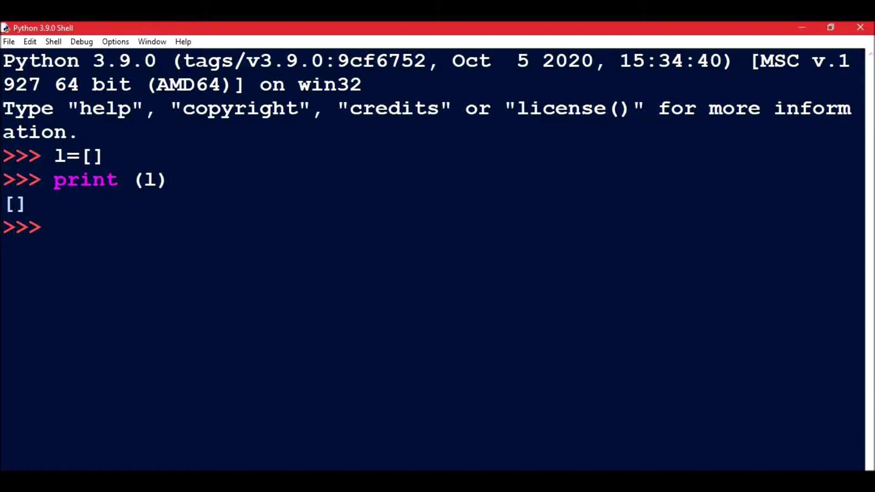
type("l=")
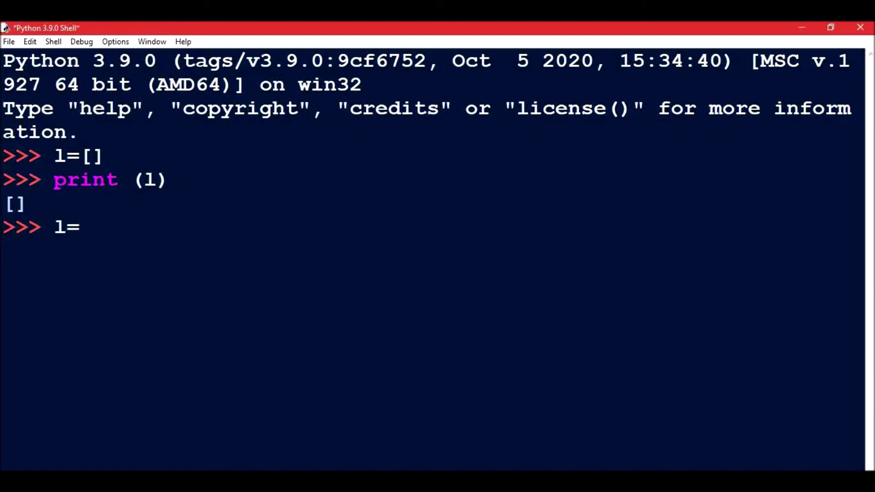
type("[1,")
type("2,3")
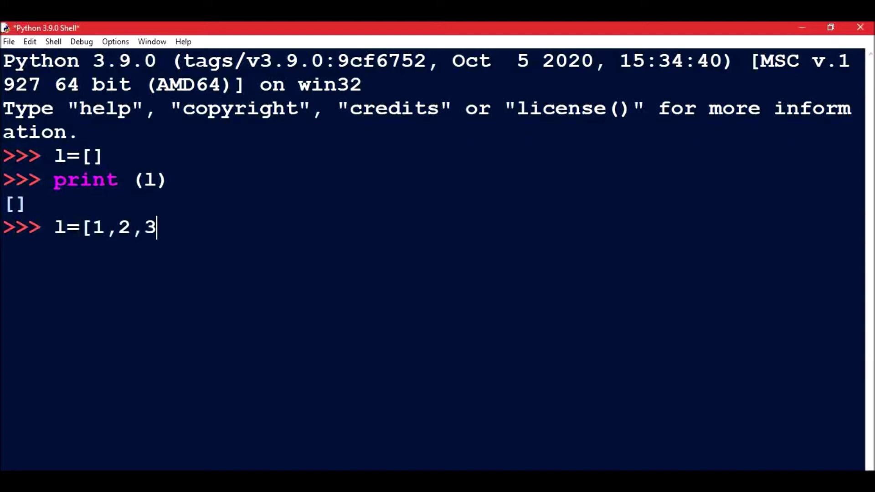
type("]")
key("Return")
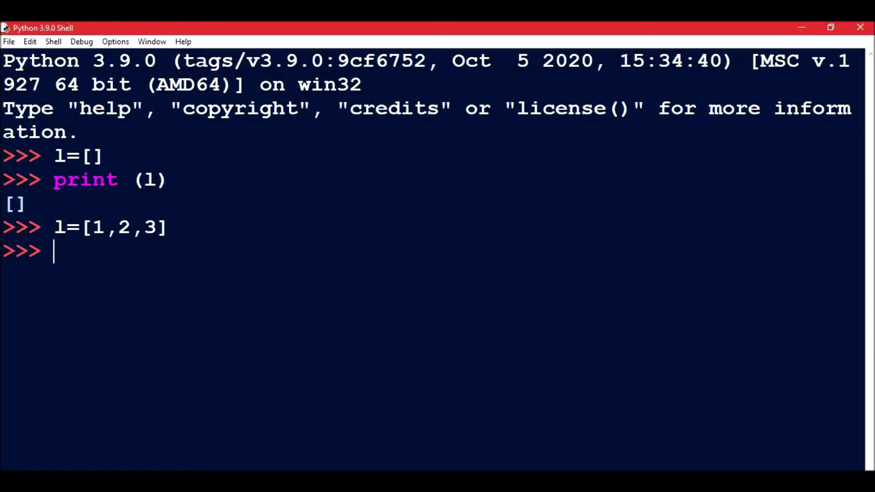
type("print ")
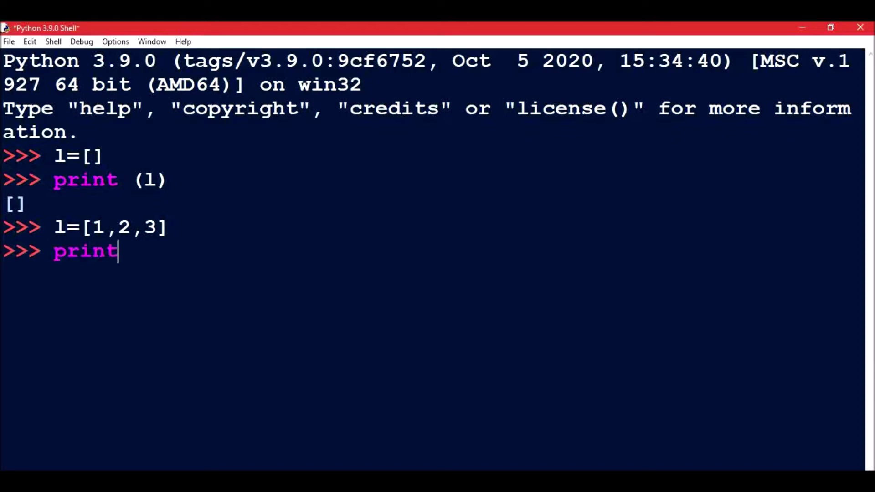
type("(l")
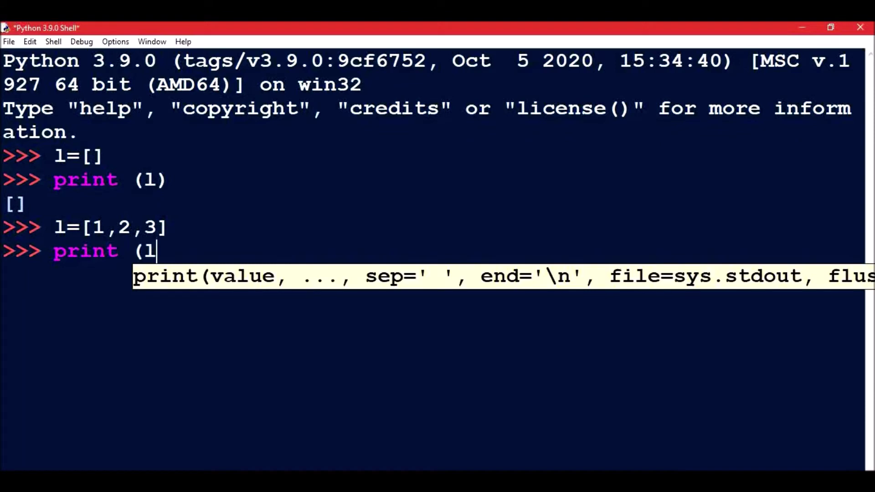
type(")")
key("Return")
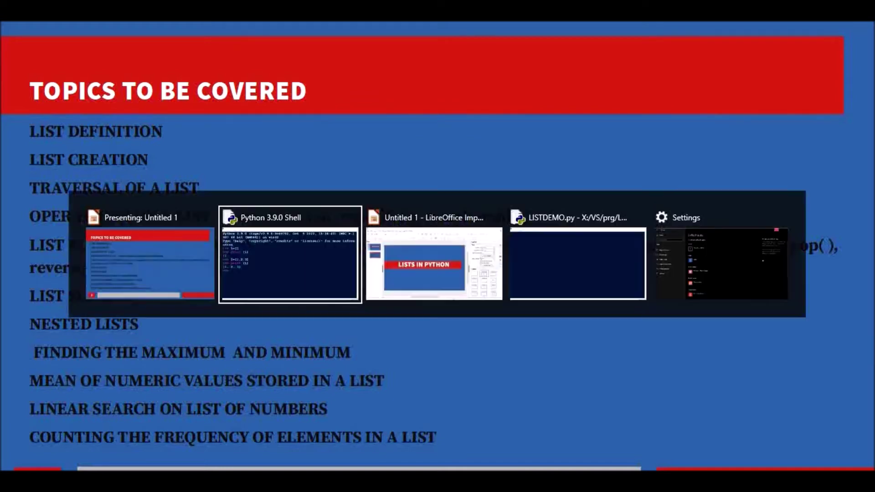
key("alt+Tab")
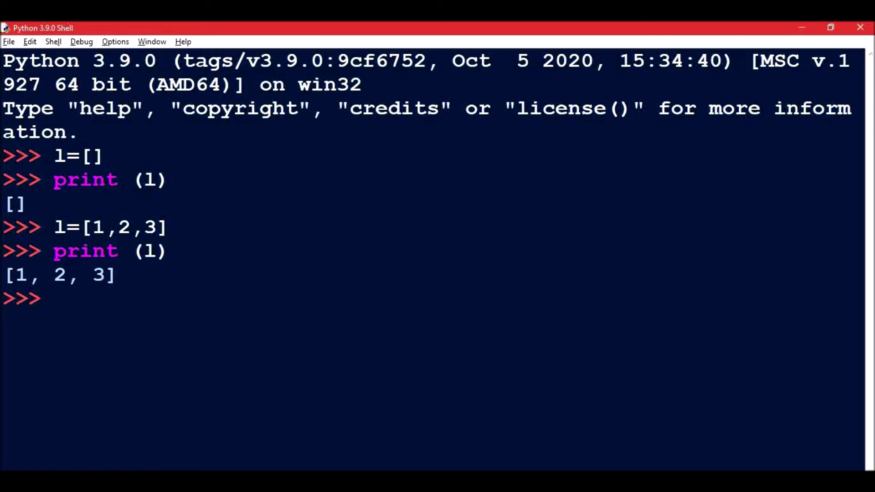
type("l=")
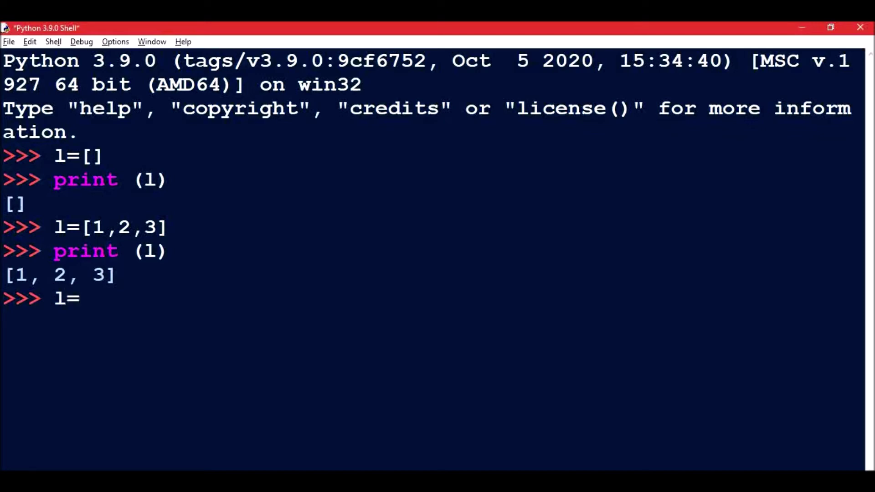
type("[")
type("'")
type("abc'")
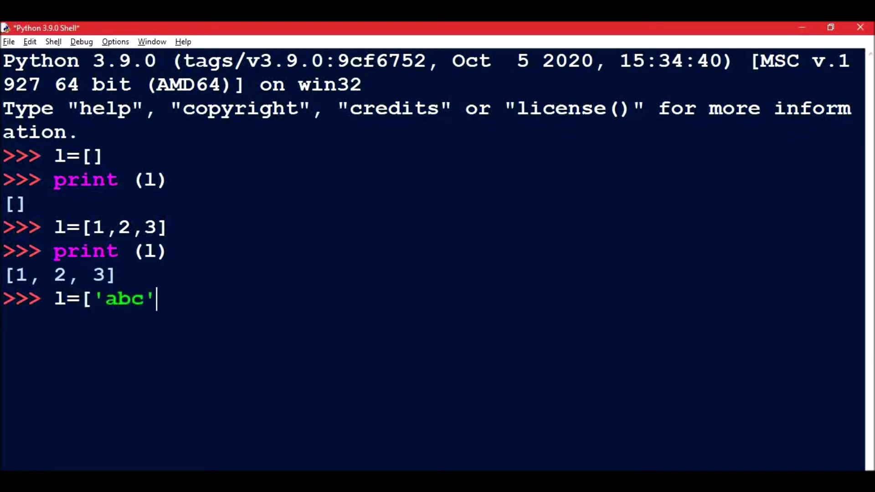
type(",'xy")
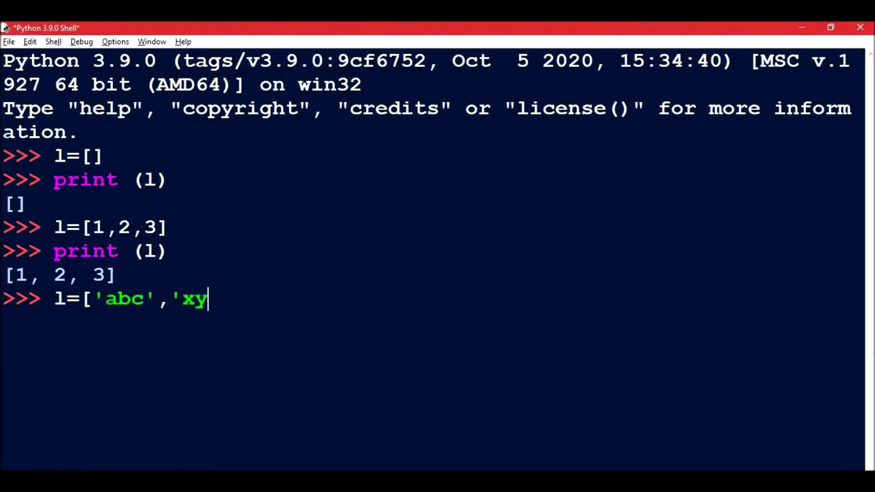
type("z',p")
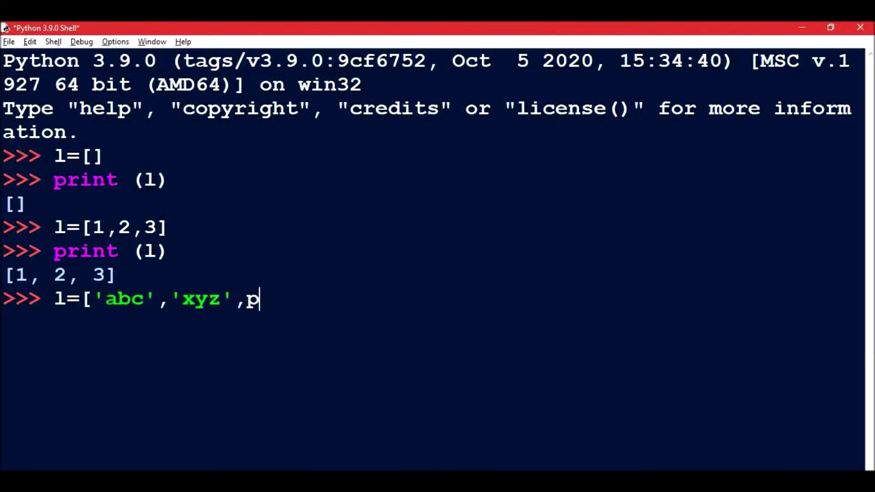
Step: Define a three-string list, then set l to [1, 2, 3, 'abc', 'xyz', 'pqr'] and print it
key("BackSpace")
type("'p")
type("qr']")
key("Return")
type("list (l) l=")
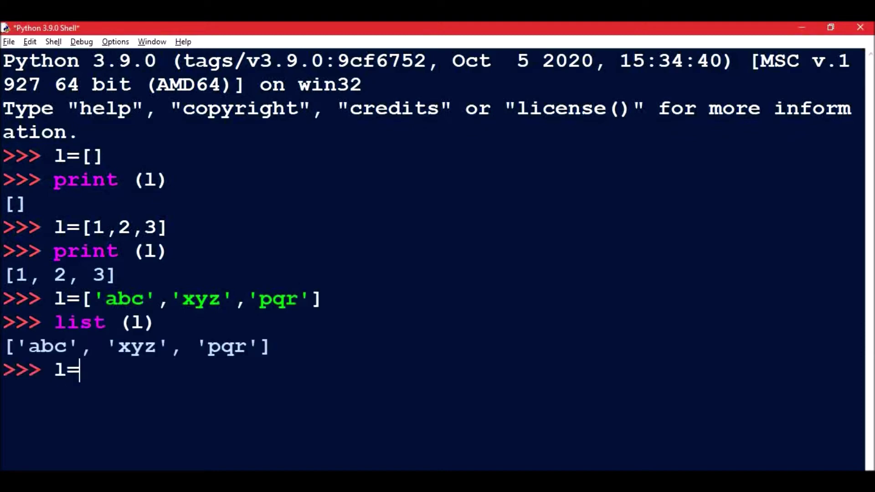
type("[1")
type(",2")
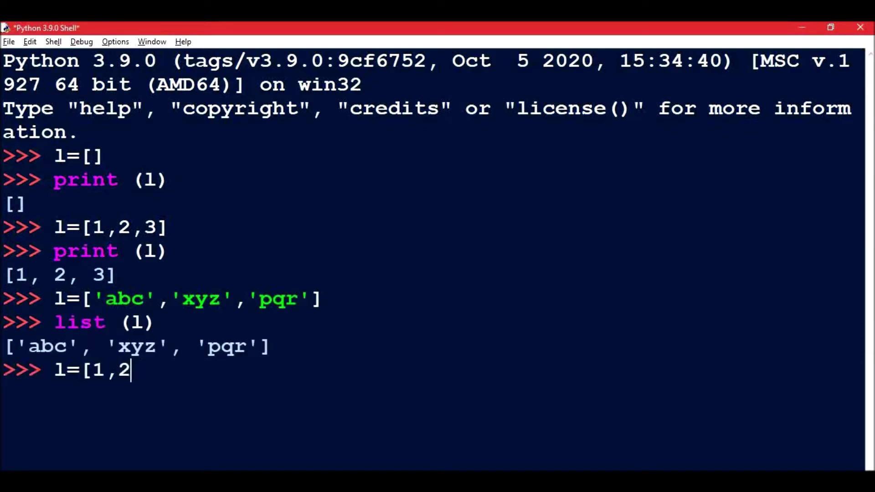
type(",3")
type(",  'ab")
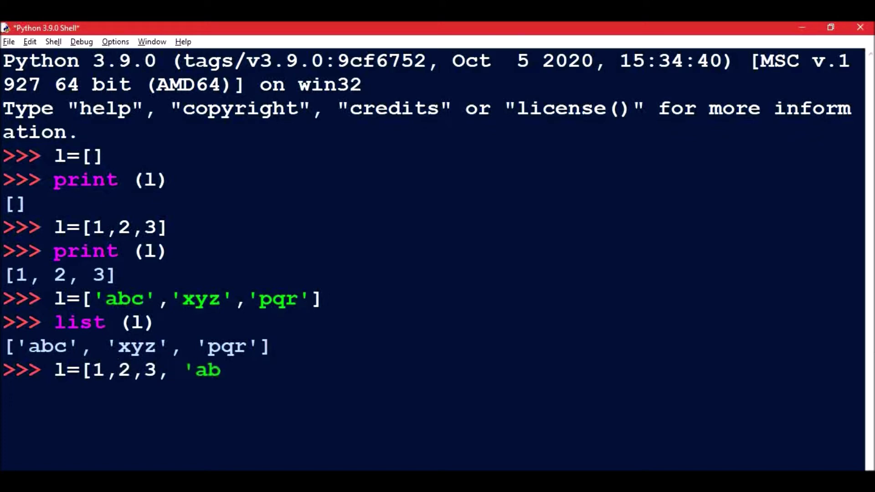
type("c'")
type(",  'xyz', 'pqr']")
key("Return")
type("print ")
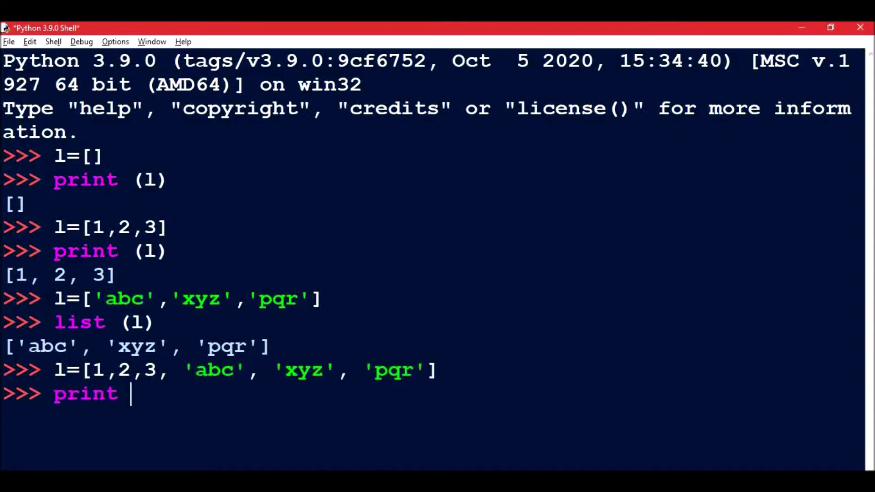
type("(l")
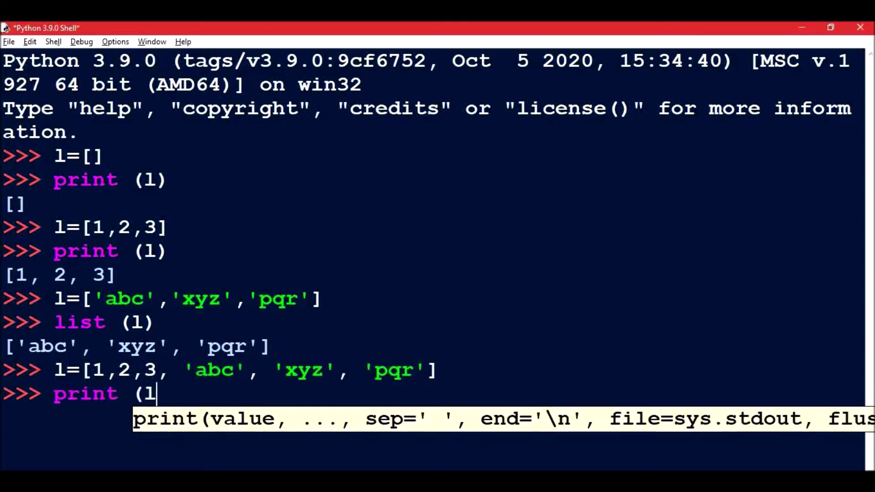
type(")")
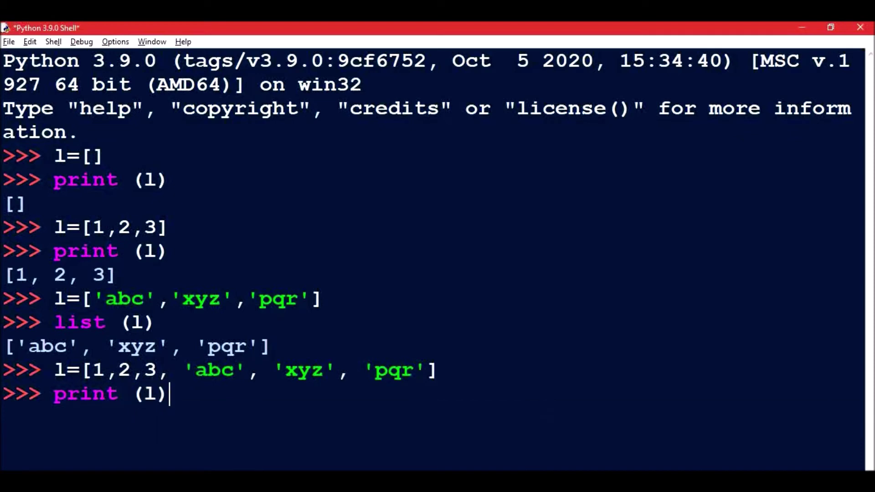
key("Return")
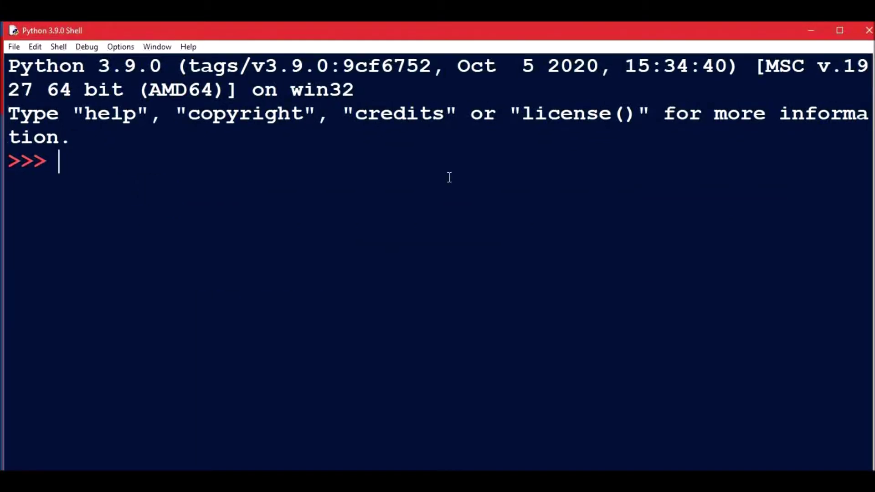
type("L=")
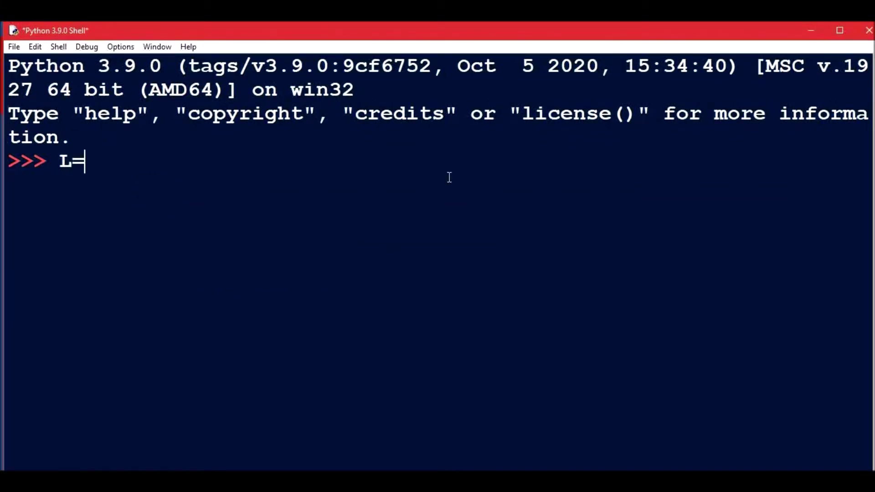
type("l")
type("ist")
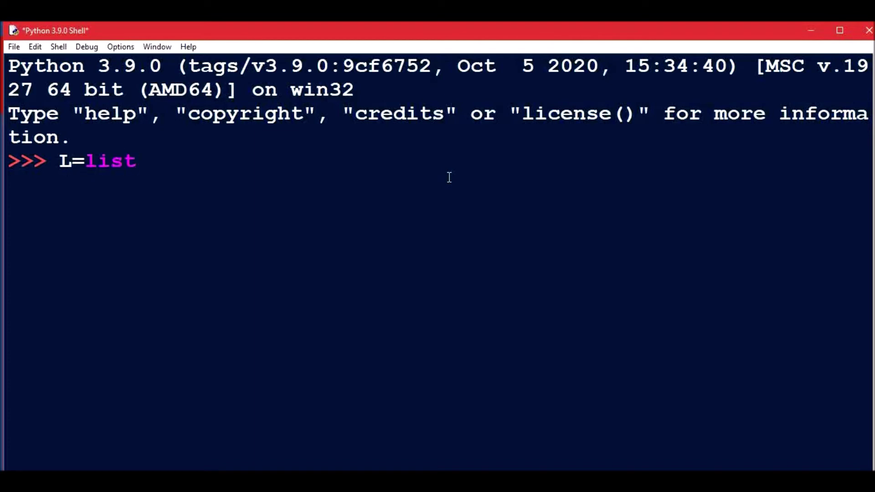
type("(\"")
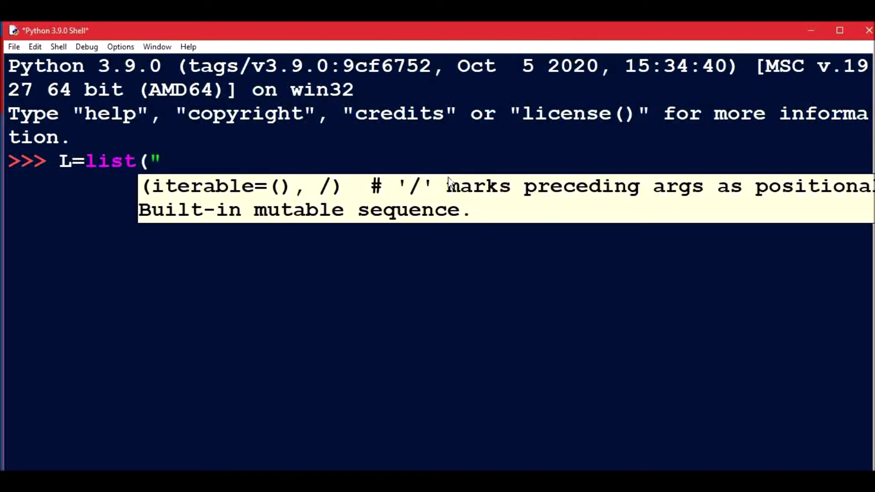
type("hello")
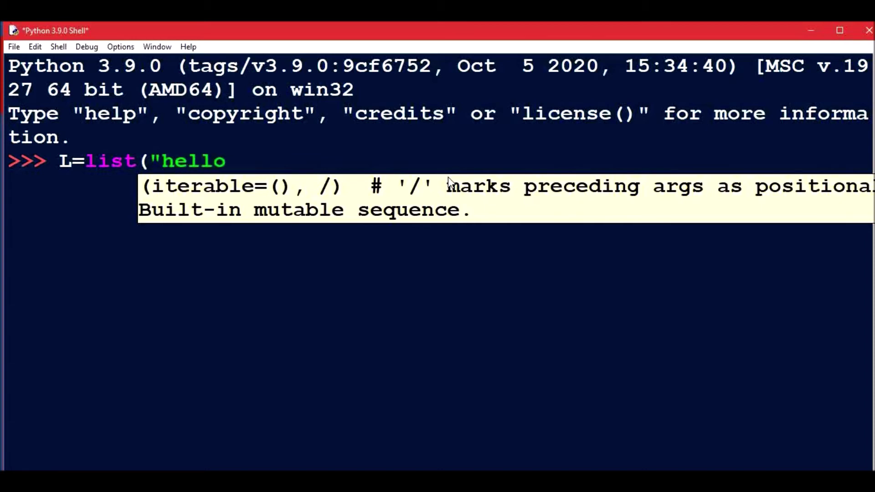
type("\")")
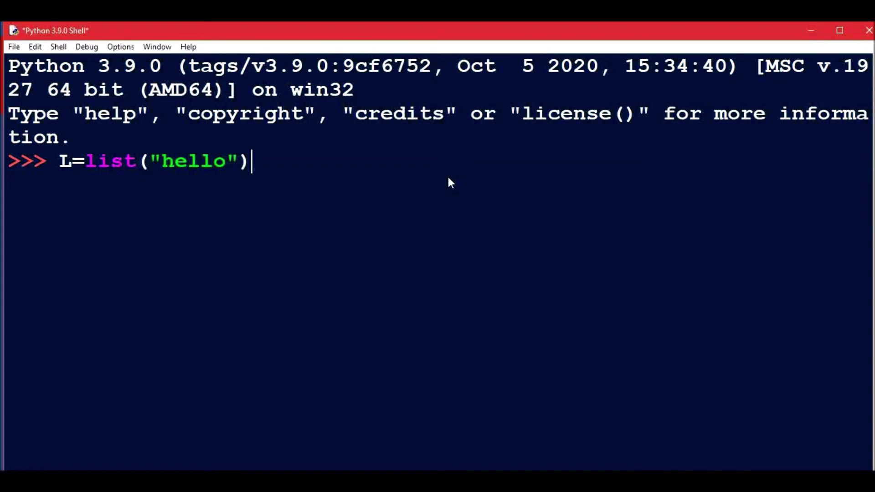
Step: Assign L=list("hello") and evaluate L to show ['h', 'e', 'l', 'l', 'o']
key("Return")
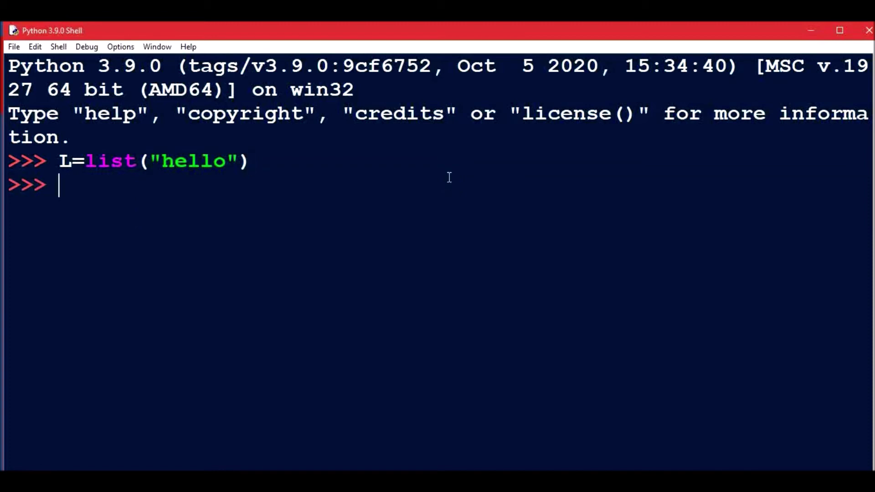
type("l")
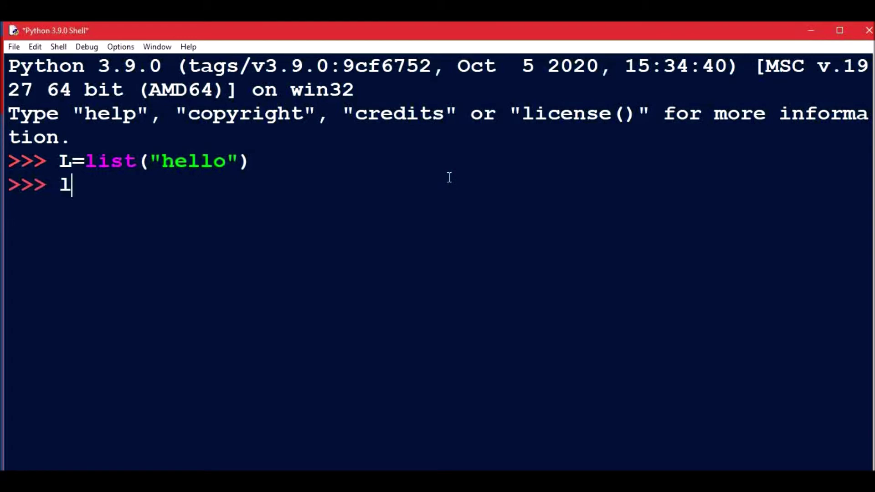
key("BackSpace")
type("L")
key("Return")
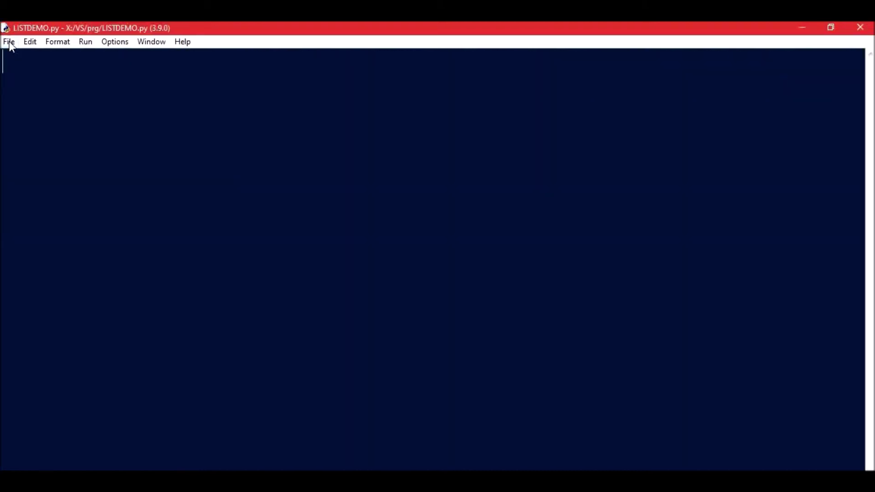
type("L")
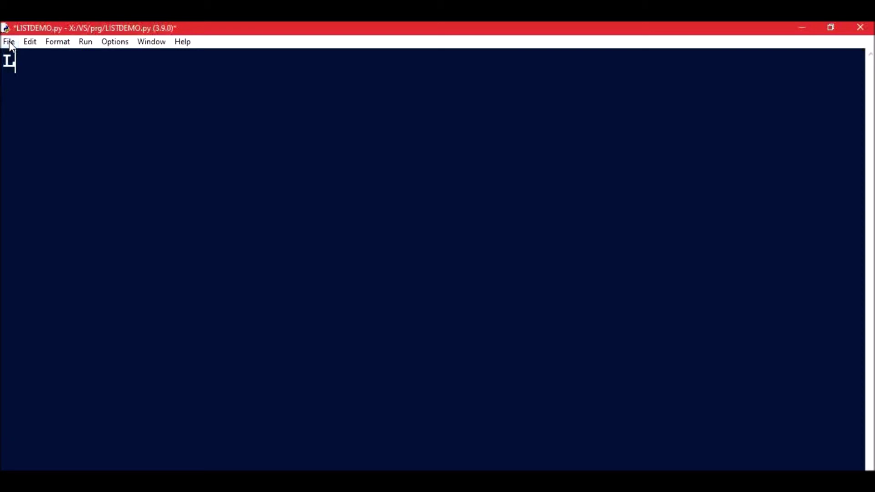
type("=")
type(" list")
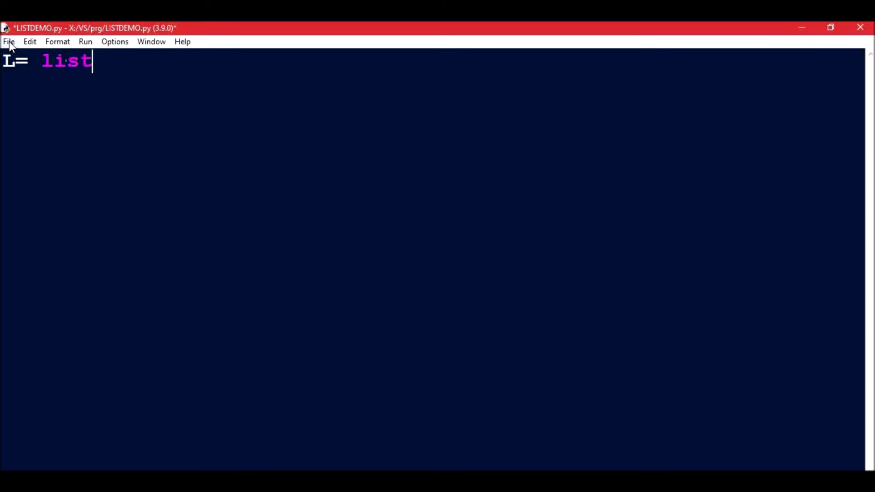
type(" (")
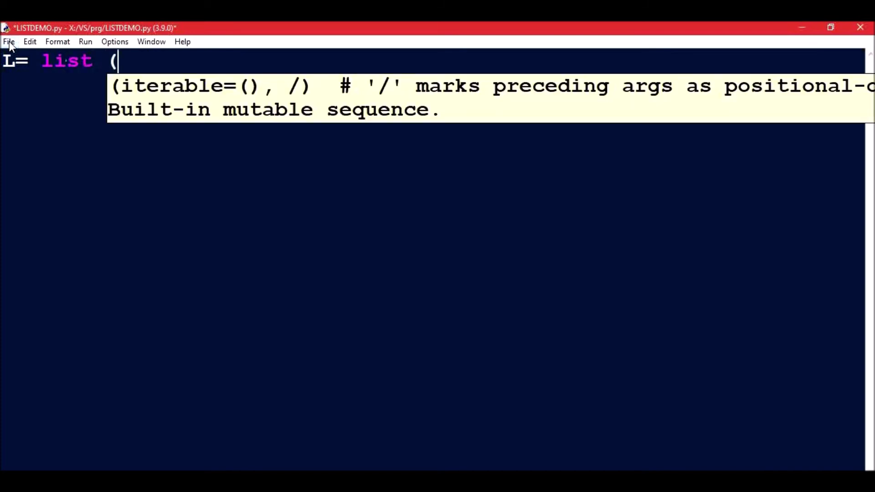
type("input")
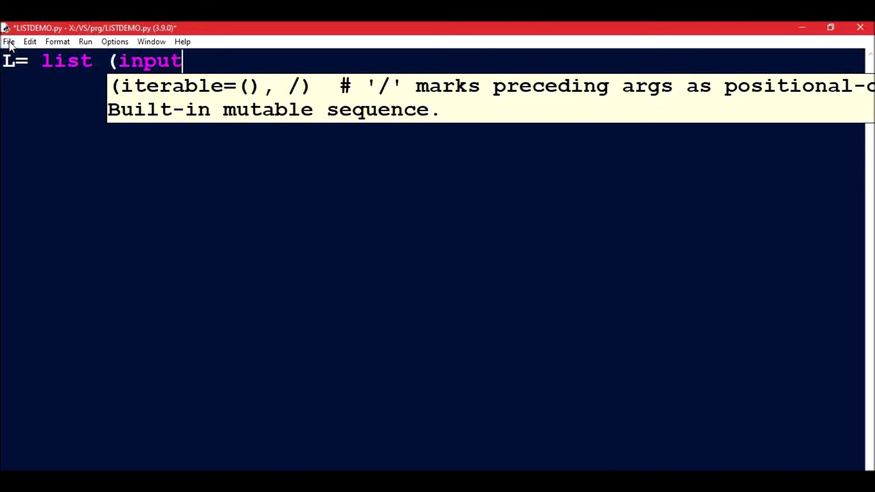
type("(\"")
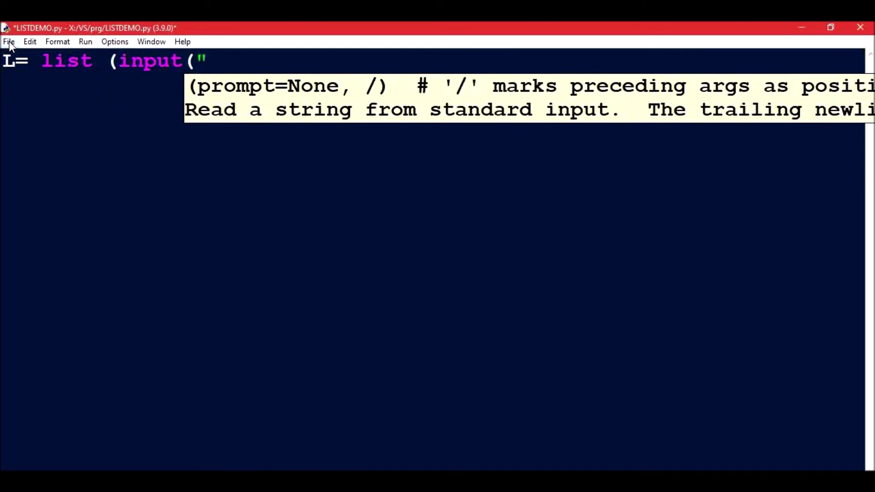
type("enter ")
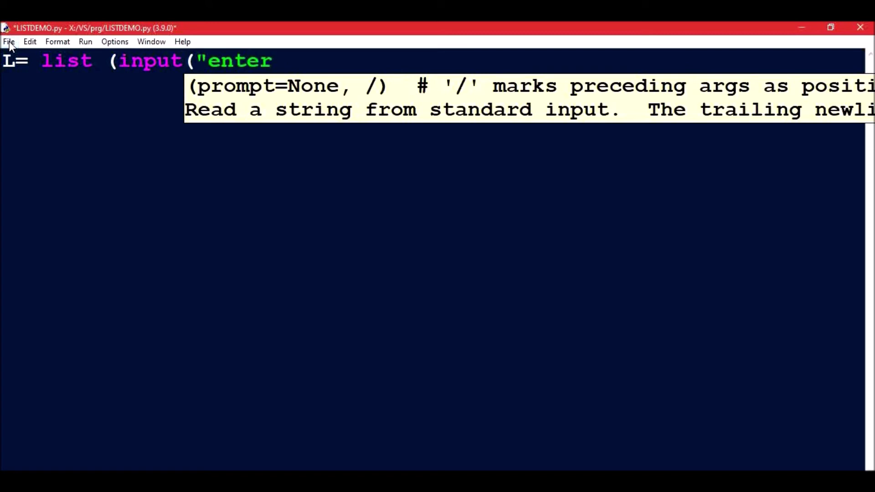
type("list el")
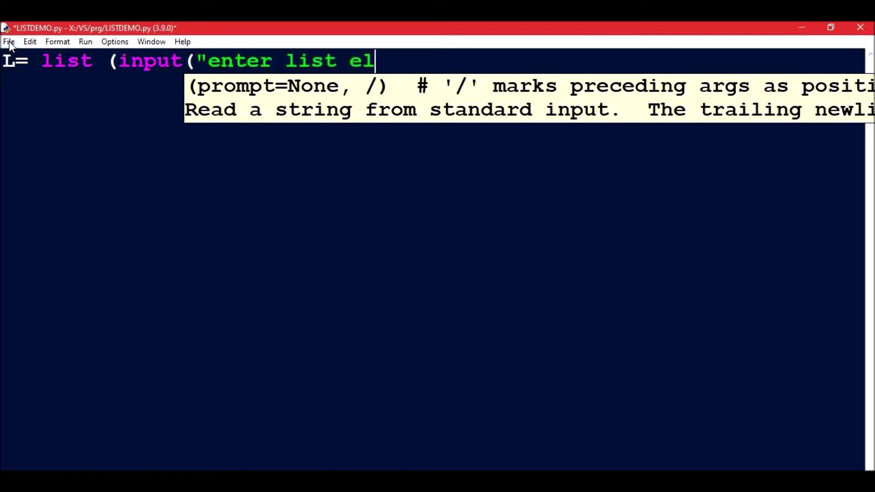
type("ements:\")) ")
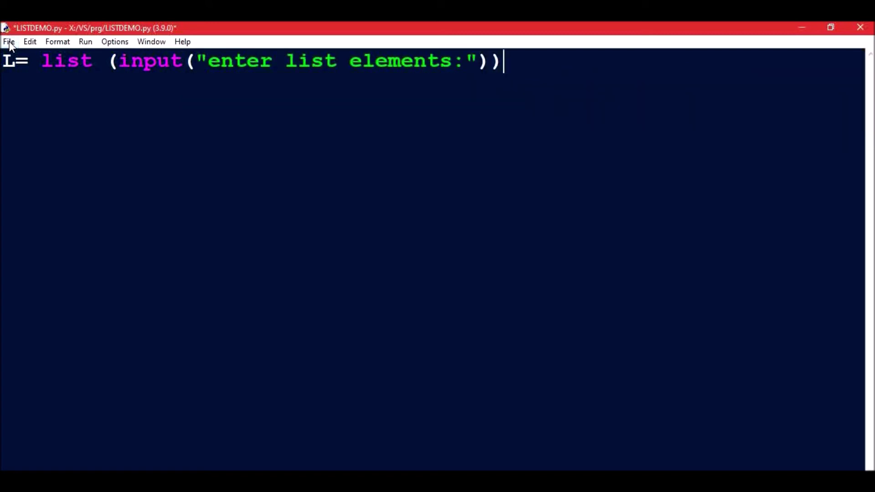
type("prin")
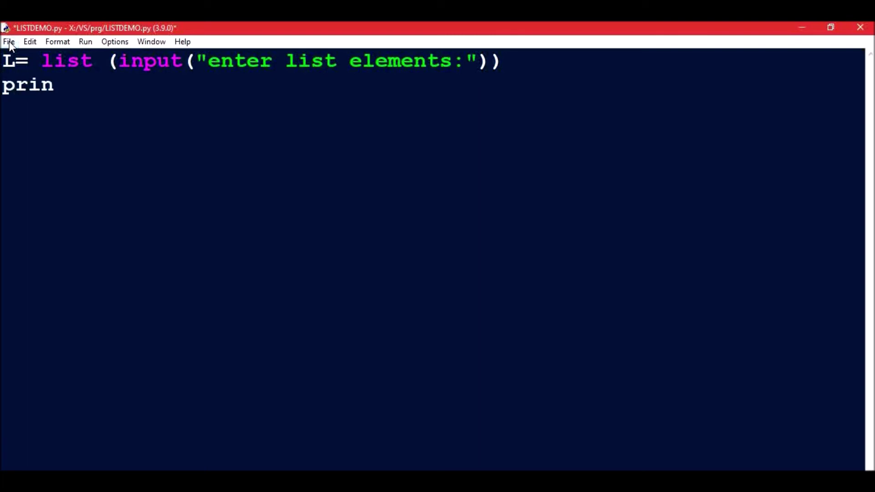
type("t (ele")
Step: Finish line 2 as print ("elements are:",L) and run LISTDEMO.py
key("BackSpace")
key("BackSpace")
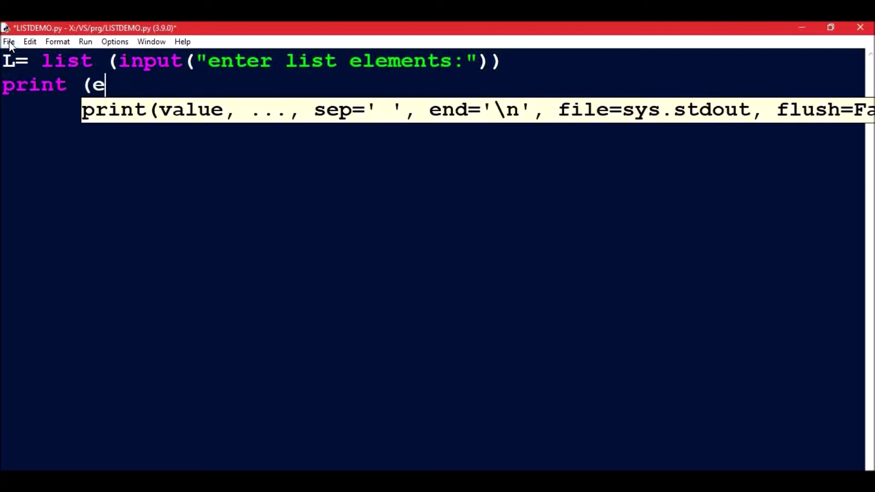
key("BackSpace")
type("\"elem")
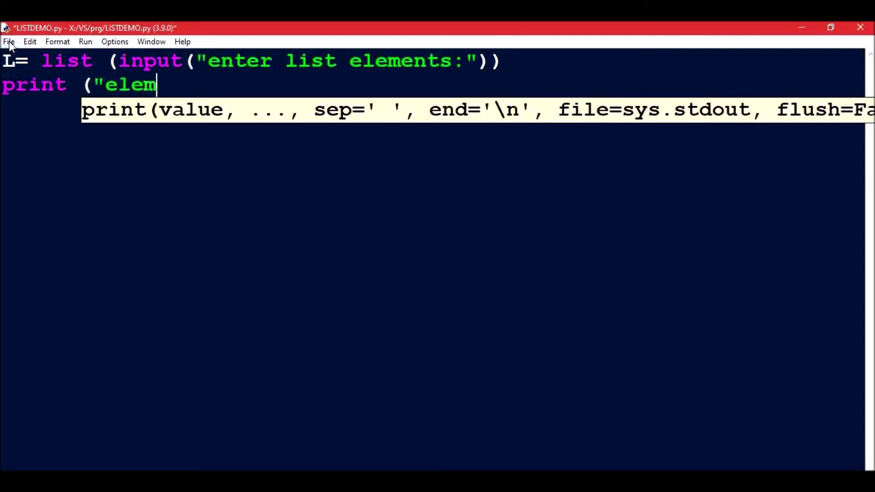
type("ents are")
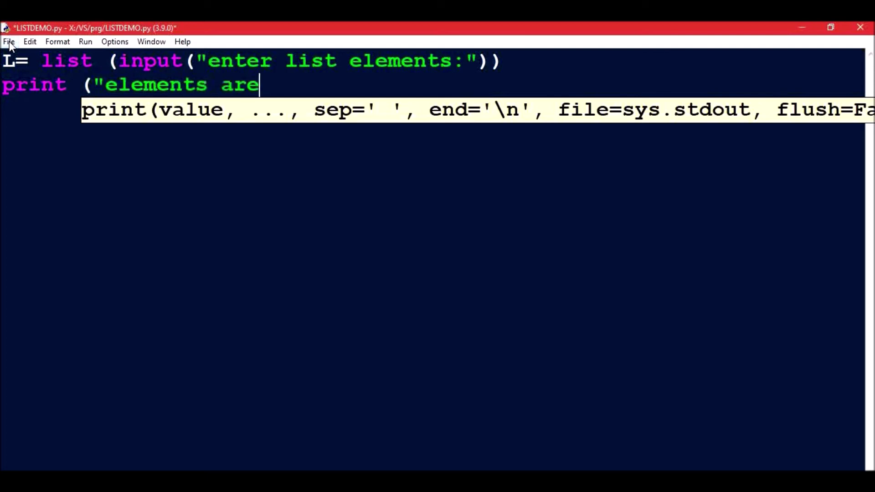
type(":")
type("\"")
type(",")
type("L)")
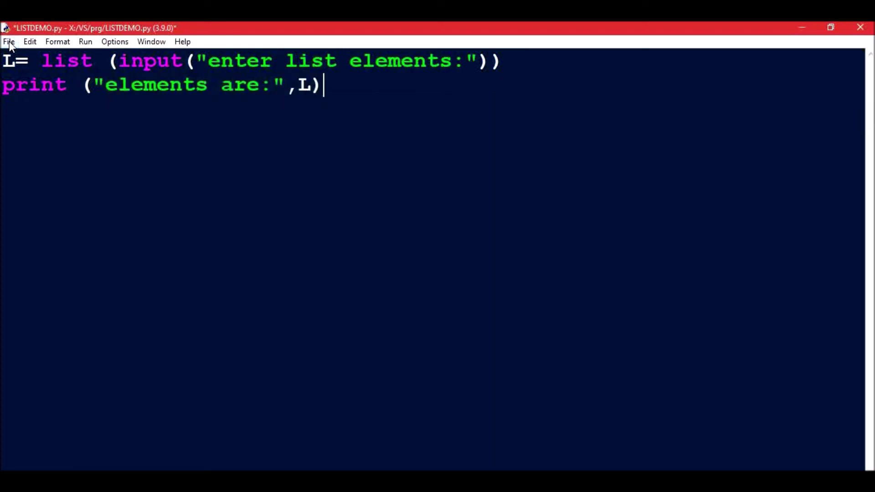
left_click(85, 42)
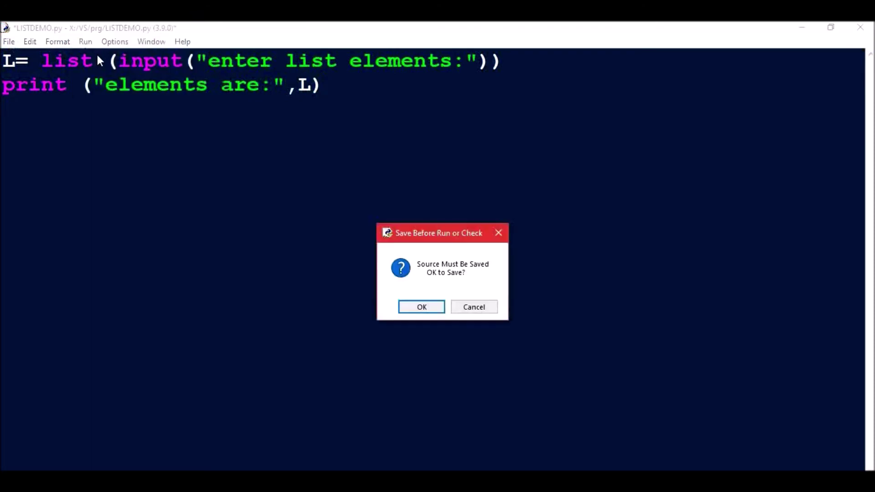
Step: Save LISTDEMO.py and enter 23457869 at the list elements prompt
left_click(418, 307)
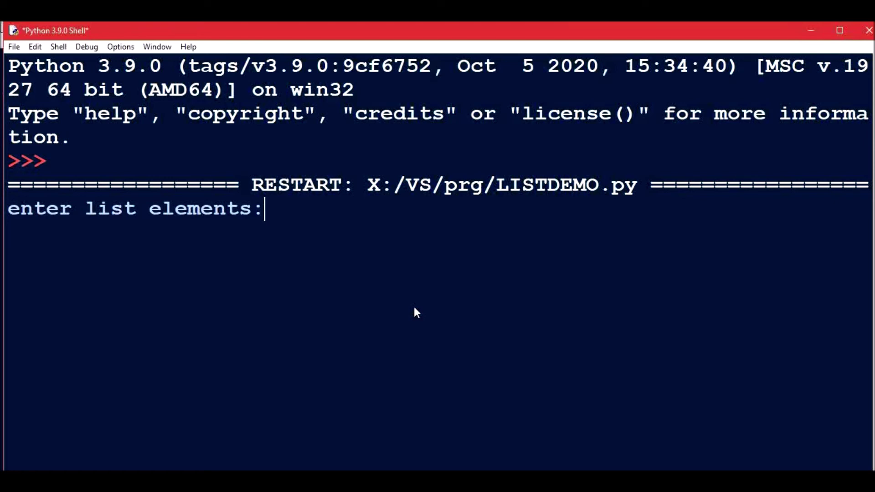
type("23")
type("45")
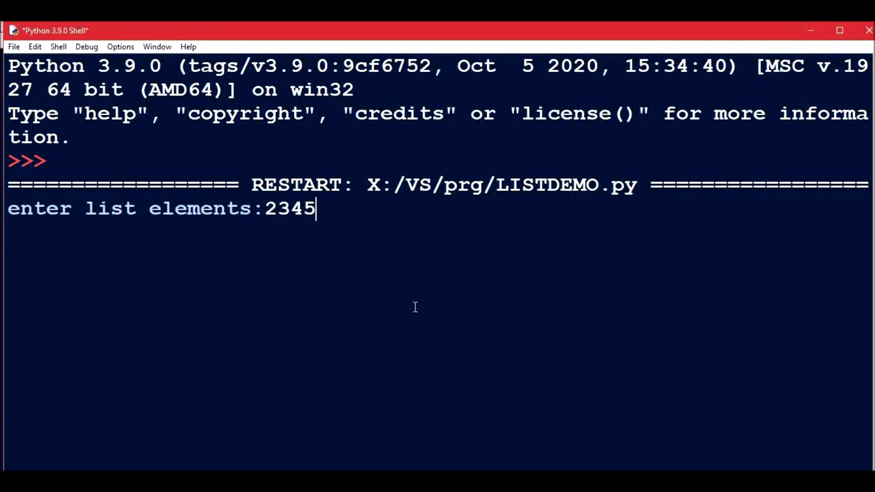
type("7")
type("86")
type("9")
key("Return")
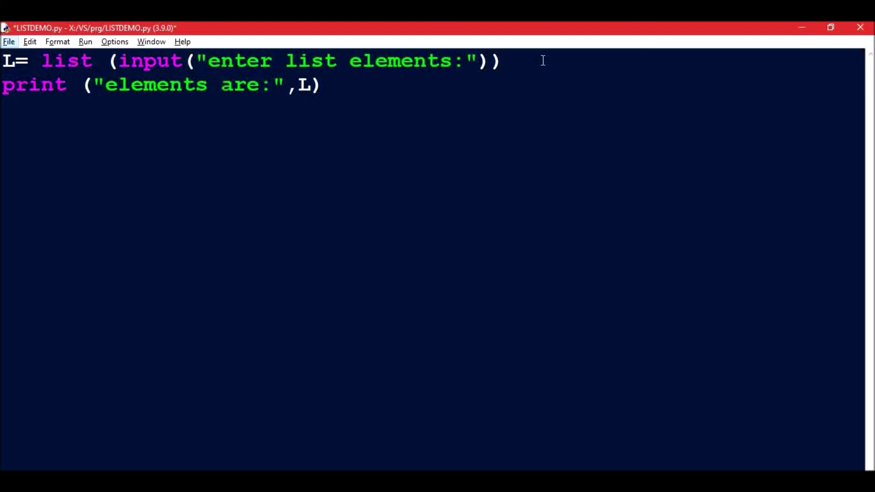
Step: Replace 'list (' with 'eval (' around input on line 1 and rerun the script
key("BackSpace")
left_click(106, 61)
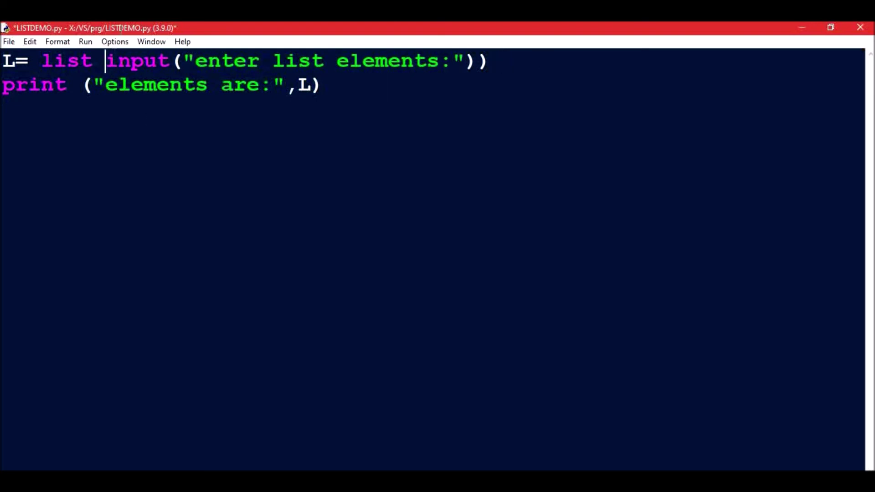
key("BackSpace")
key("BackSpace")
key("BackSpace")
key("BackSpace")
key("BackSpace")
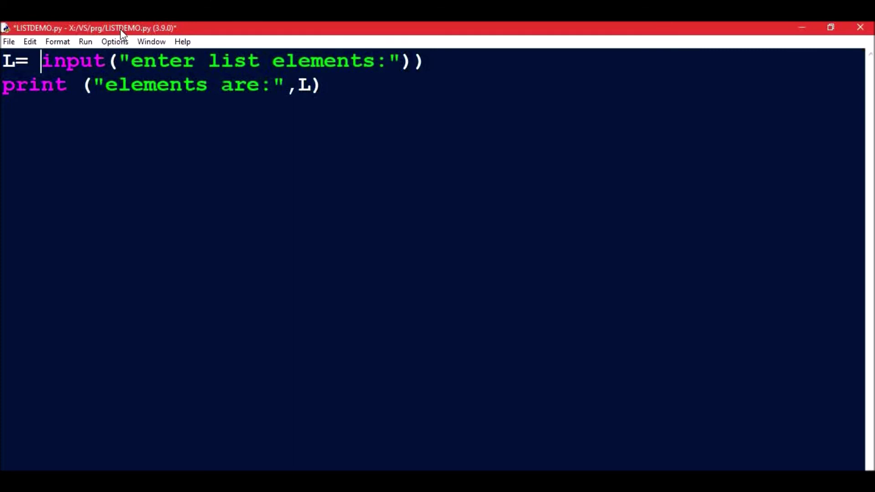
type("eval ")
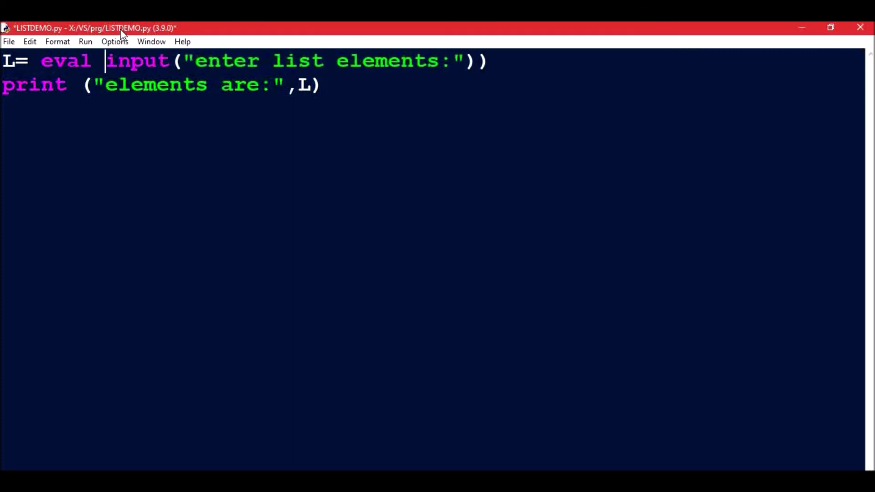
type("(")
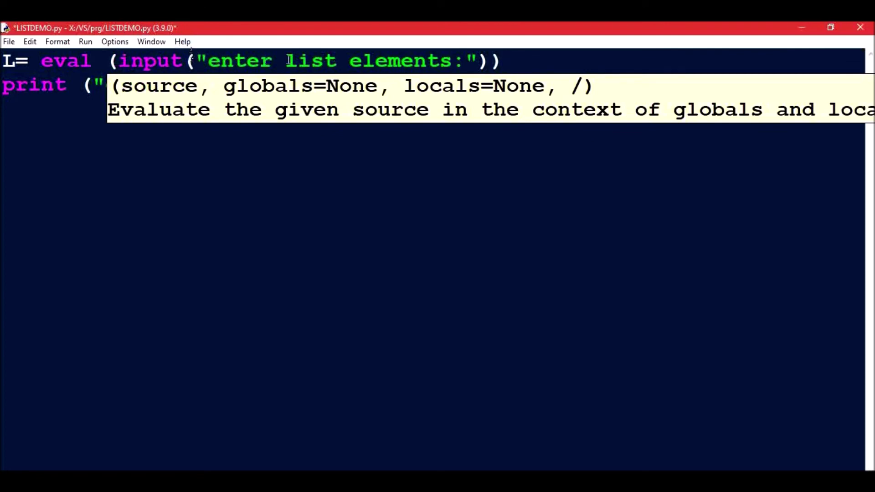
left_click(86, 42)
Step: Save and run the script, entering [67,2,86,9] to print elements are: [67, 2, 86, 9]
left_click(110, 56)
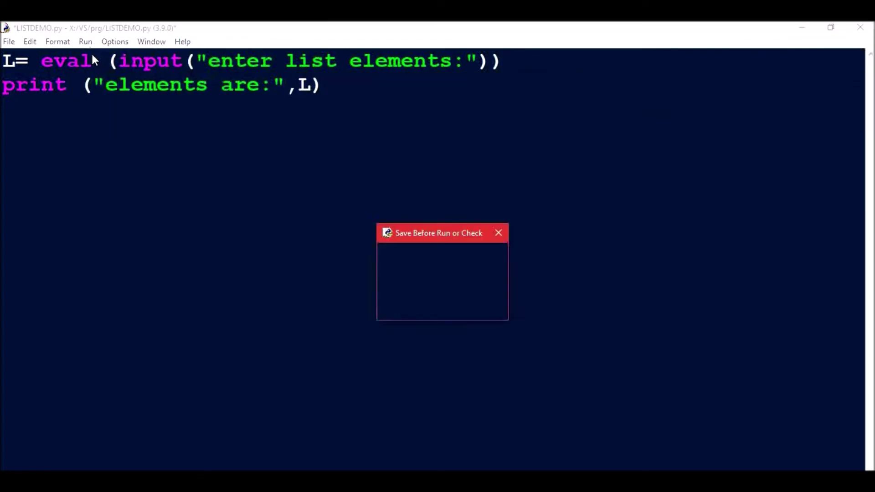
left_click(417, 306)
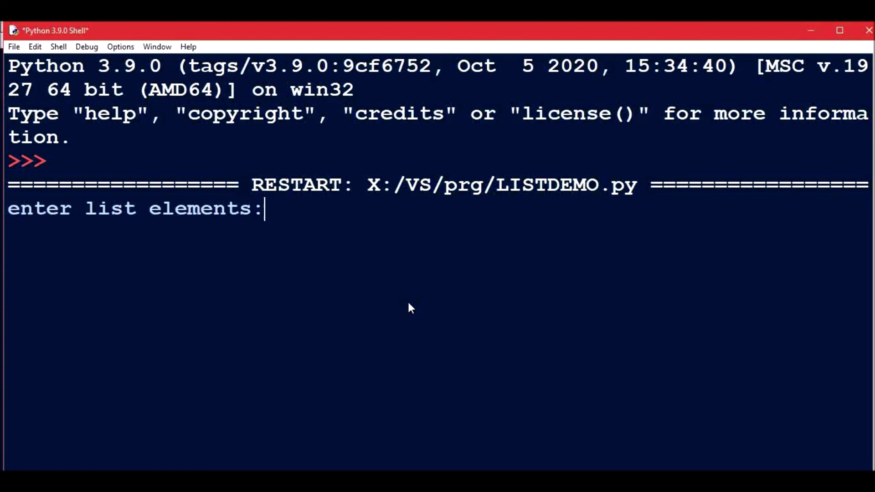
type("[")
type("67,2,86,")
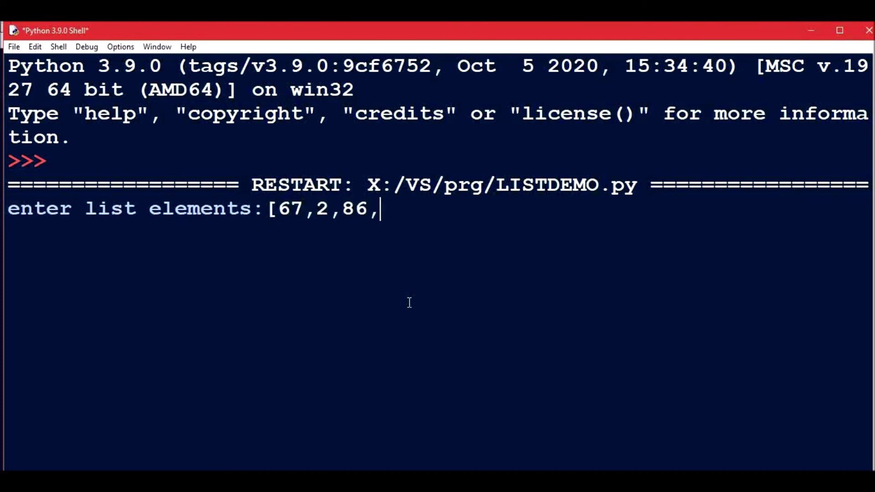
type("9]")
key("Return")
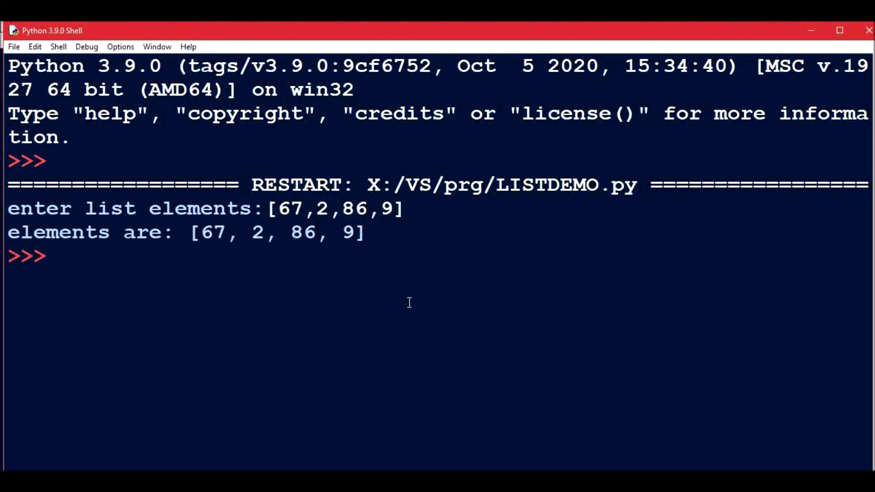